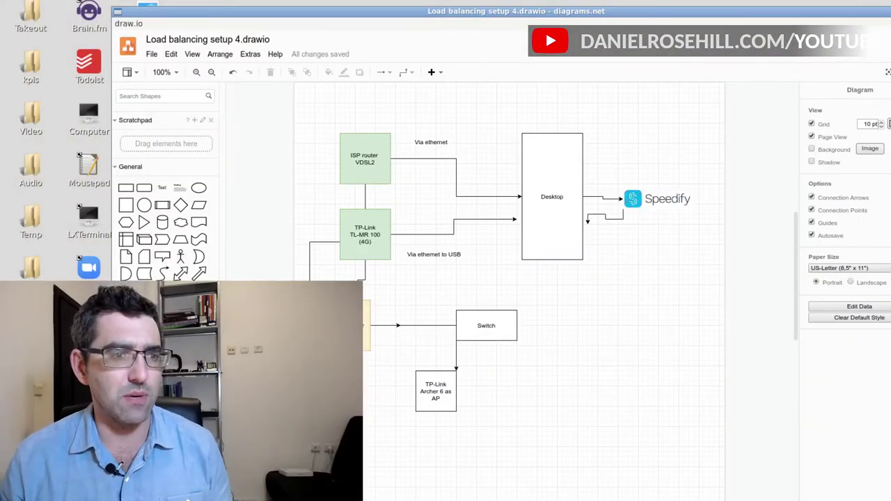
{"action": "mouse_move", "coordinate": [533, 15]}
{"action": "left_mouse_down"}
{"action": "mouse_move", "coordinate": [617, 9]}
{"action": "mouse_move", "coordinate": [583, 8]}
{"action": "left_mouse_up"}
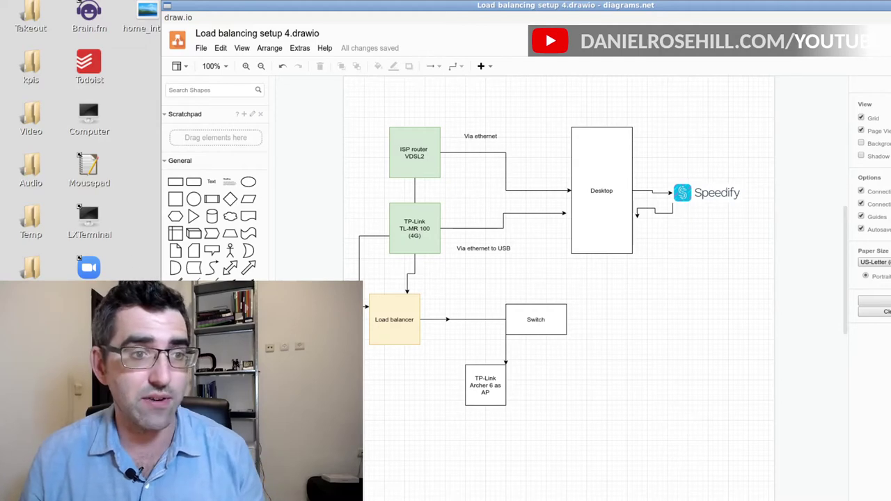
{"action": "left_click", "coordinate": [87, 194]}
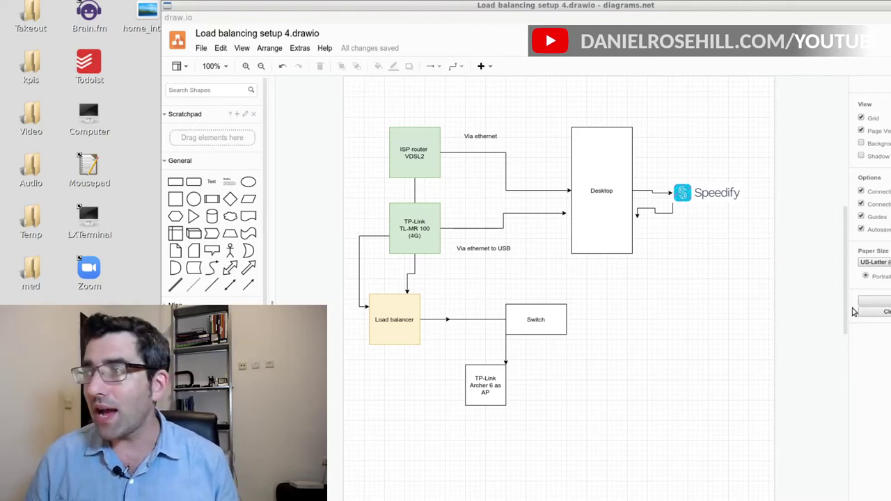
Bring Speedify forward and reposition and enlarge it to show connections and monthly statistics
{"action": "left_click", "coordinate": [888, 3]}
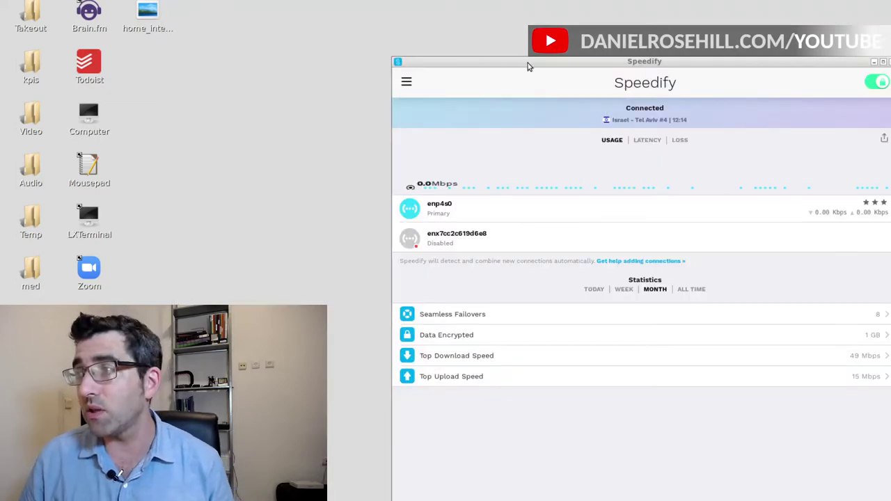
{"action": "left_click_drag", "start_coordinate": [528, 63], "coordinate": [585, 6]}
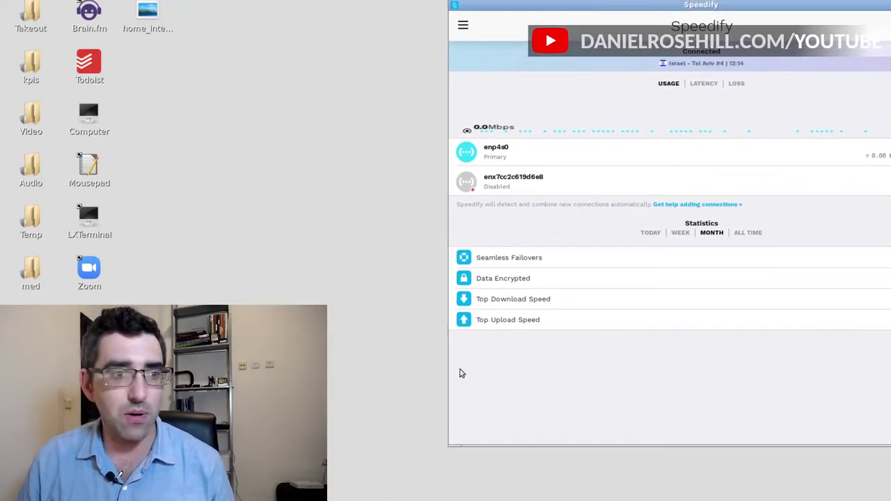
{"action": "left_click_drag", "start_coordinate": [447, 445], "coordinate": [340, 493]}
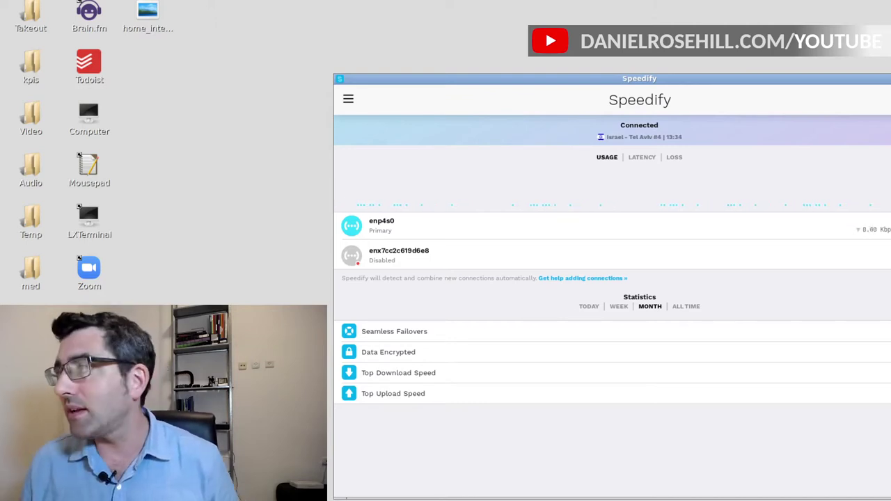
Restart the VPN connection to Israel - Tel Aviv #4 by toggling it off and on
{"action": "left_click_drag", "start_coordinate": [756, 79], "coordinate": [695, 71]}
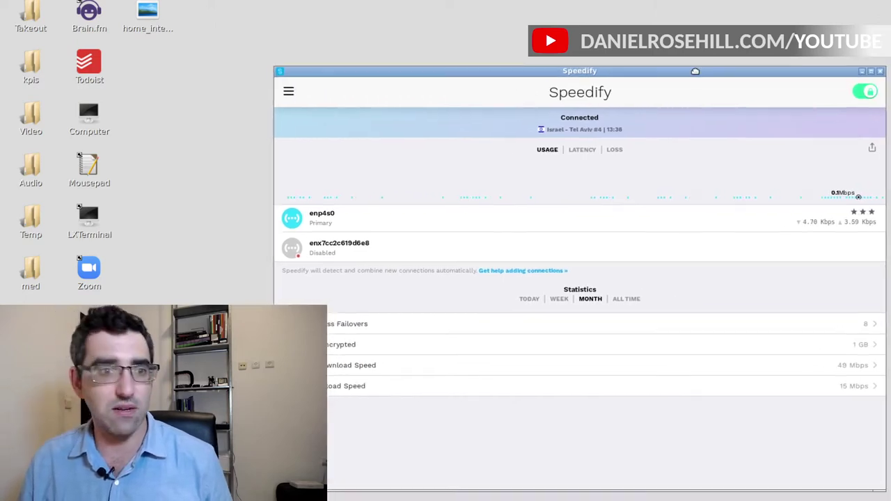
{"action": "left_click", "coordinate": [863, 93]}
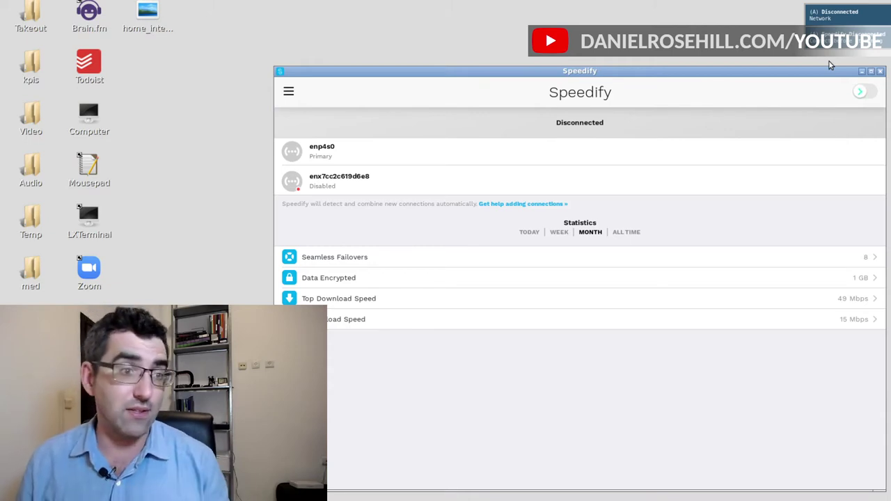
{"action": "left_click", "coordinate": [869, 92]}
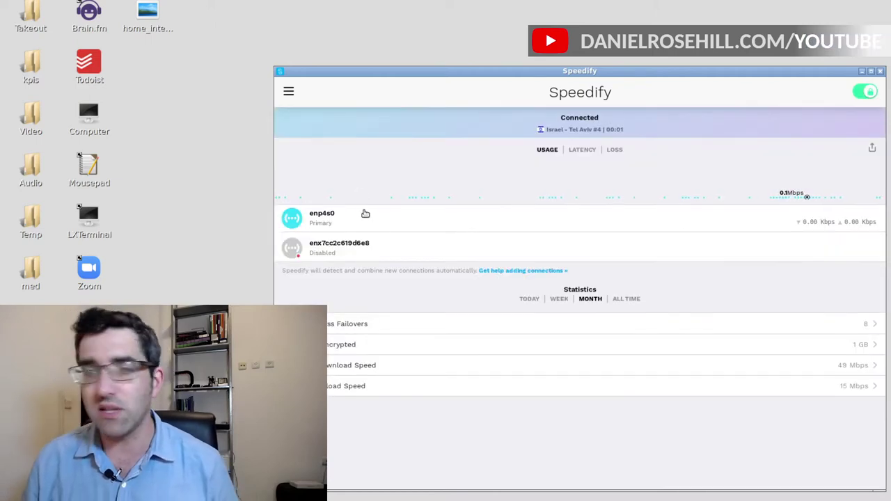
Show the enx7cc2c619d6e8 settings: Not Used, Priority Never, 20GB monthly cap
{"action": "left_click", "coordinate": [355, 248]}
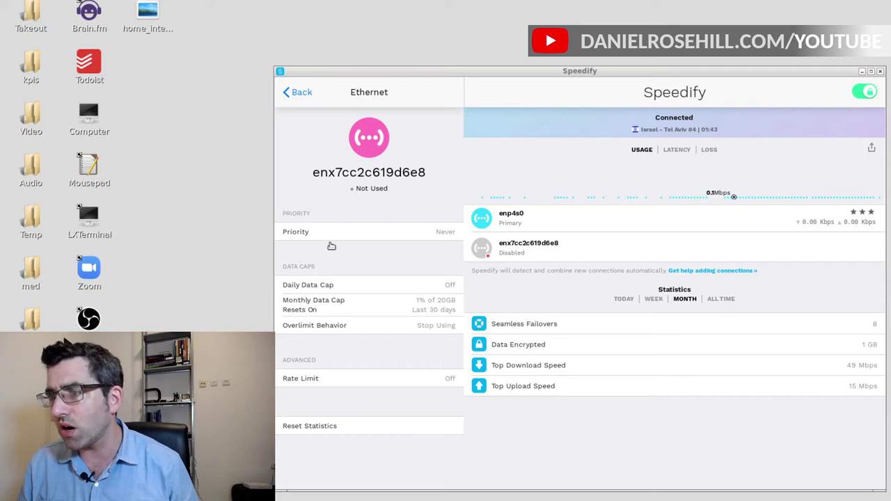
Display the priority options for enx7cc2c619d6e8, currently set to Never
{"action": "left_click", "coordinate": [320, 238]}
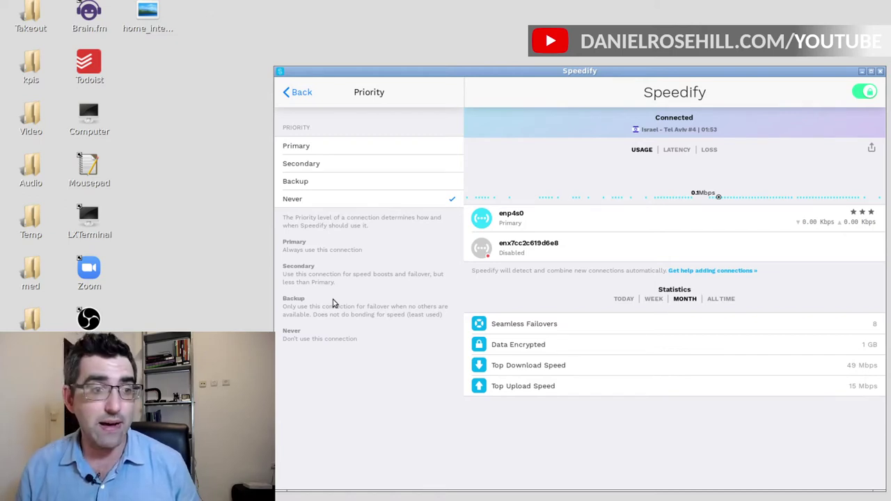
Select Secondary priority for enx7cc2c619d6e8 in the Priority list
{"action": "left_click", "coordinate": [400, 159]}
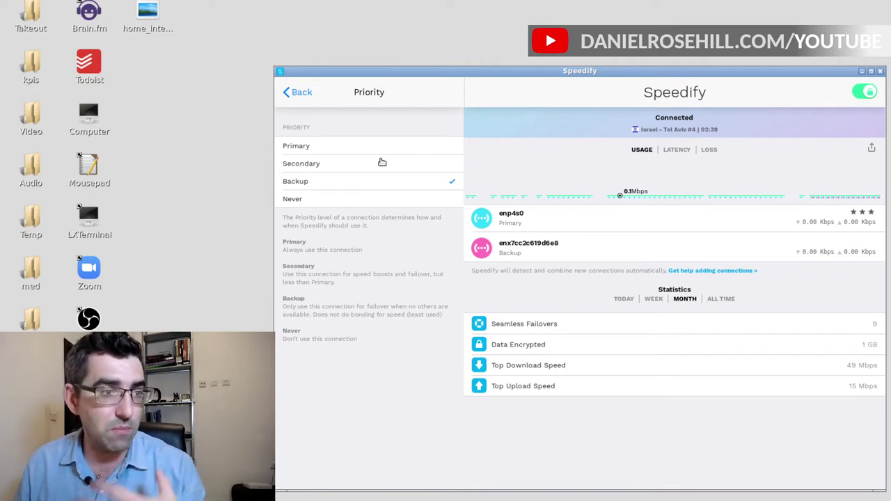
Set enx7cc2c619d6e8 back to Secondary priority and return to its settings overview
{"action": "left_click", "coordinate": [371, 167]}
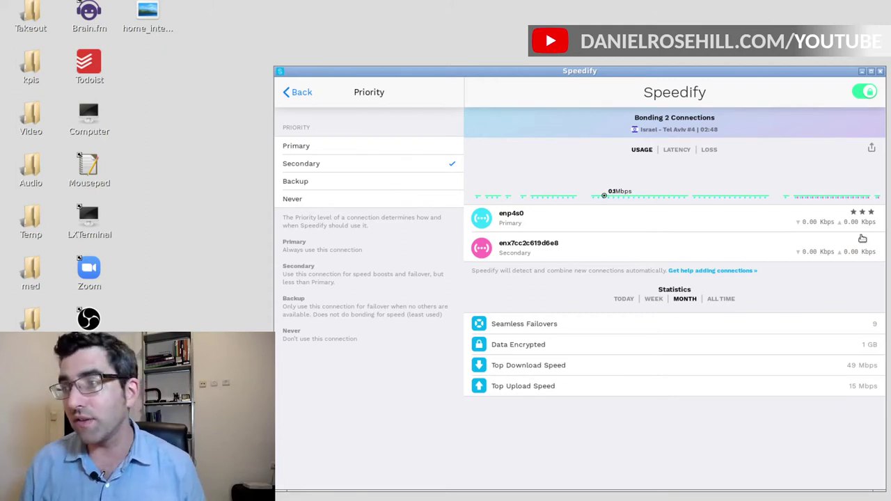
{"action": "left_click", "coordinate": [300, 97]}
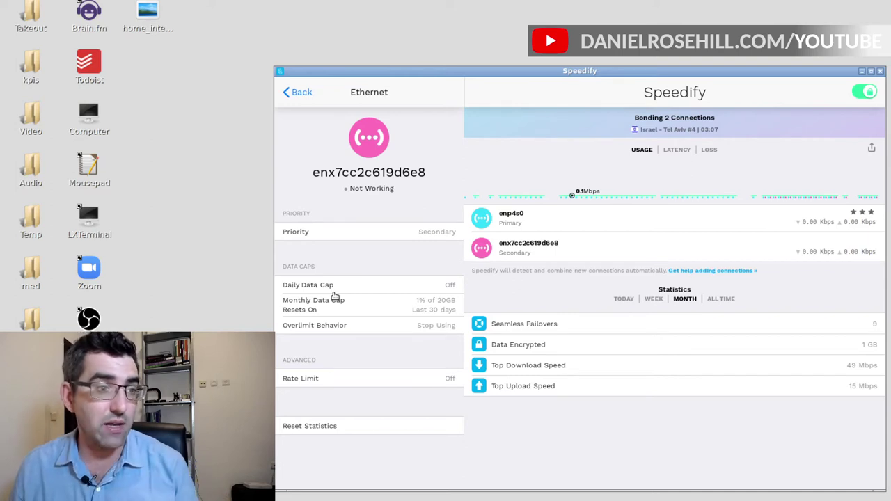
Review the monthly data cap amount options for enx7cc2c619d6e8, keeping the cap at 20GB
{"action": "left_click", "coordinate": [366, 309]}
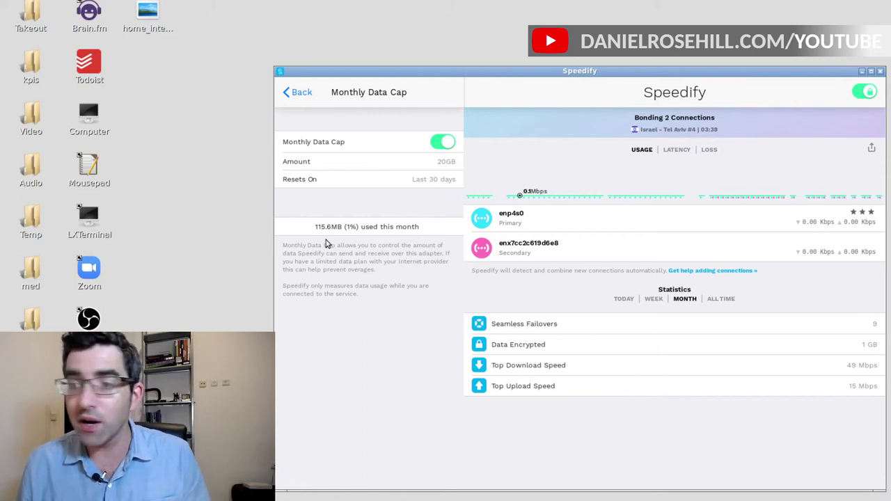
{"action": "left_click", "coordinate": [401, 169]}
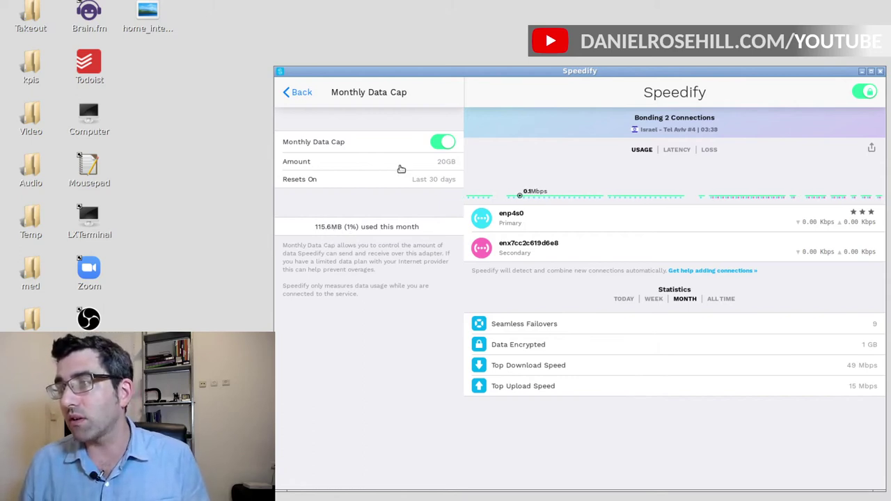
{"action": "left_click", "coordinate": [437, 167]}
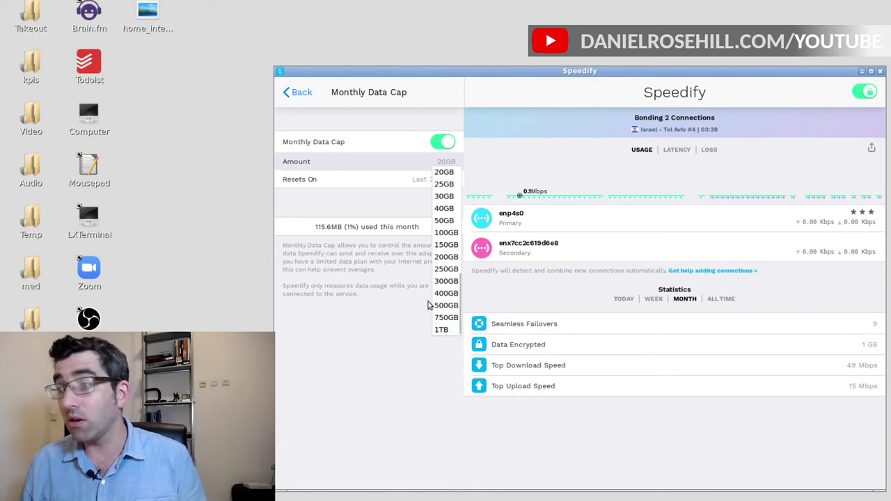
{"action": "left_click", "coordinate": [395, 351]}
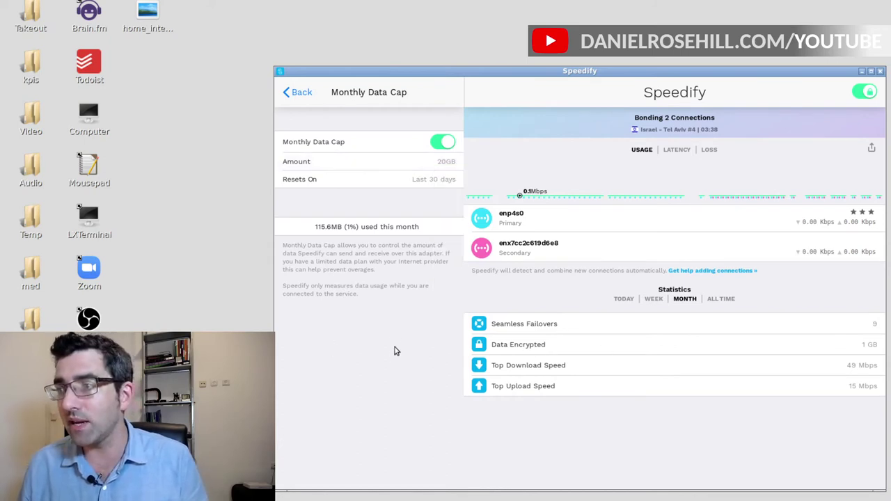
Check the overlimit behavior options, leaving Stop Using, and return to the connection overview
{"action": "left_click", "coordinate": [289, 102]}
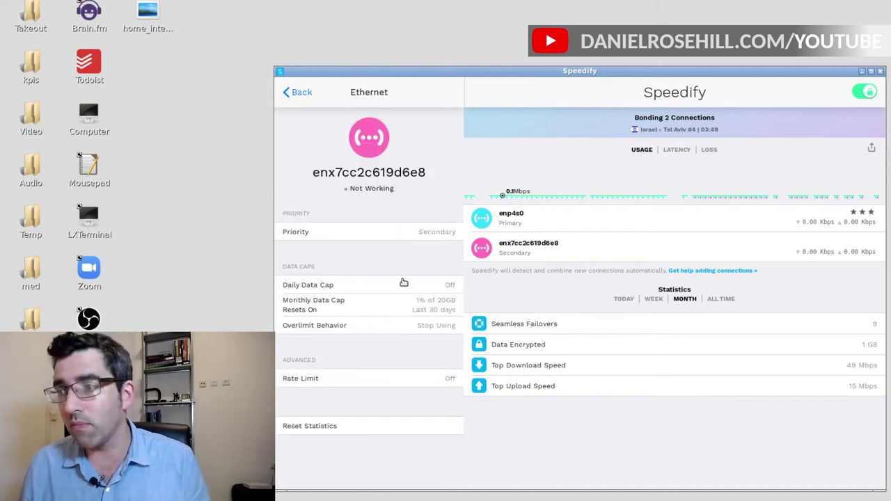
{"action": "left_click", "coordinate": [387, 326]}
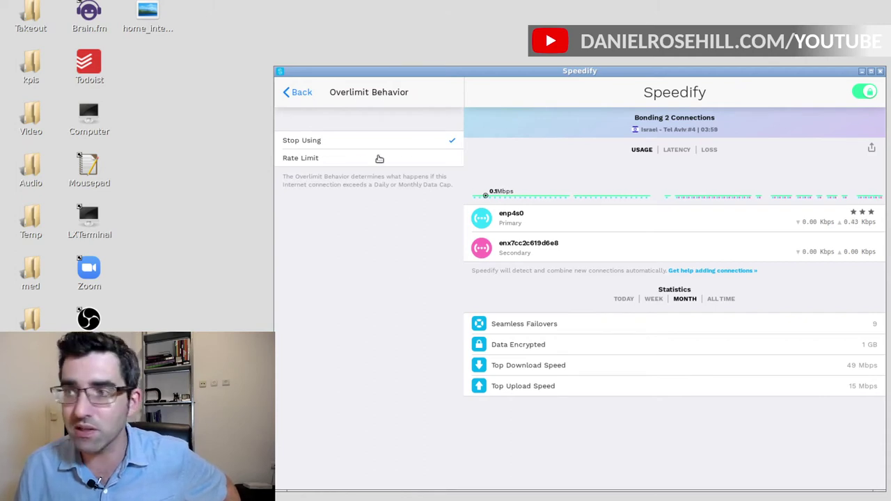
{"action": "left_click", "coordinate": [295, 98]}
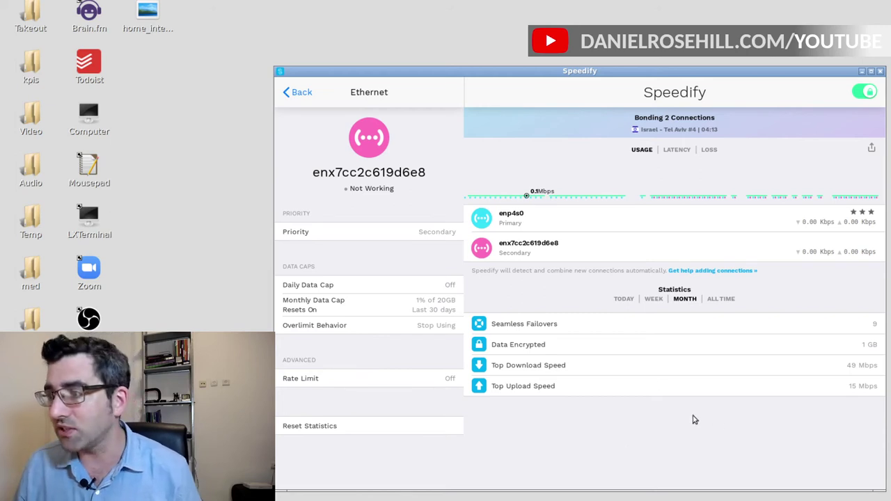
Close Settings to reach the main overview with enp4s0 Primary and enx7cc2c619d6e8 Secondary
{"action": "left_click", "coordinate": [306, 98]}
{"action": "left_click", "coordinate": [293, 93]}
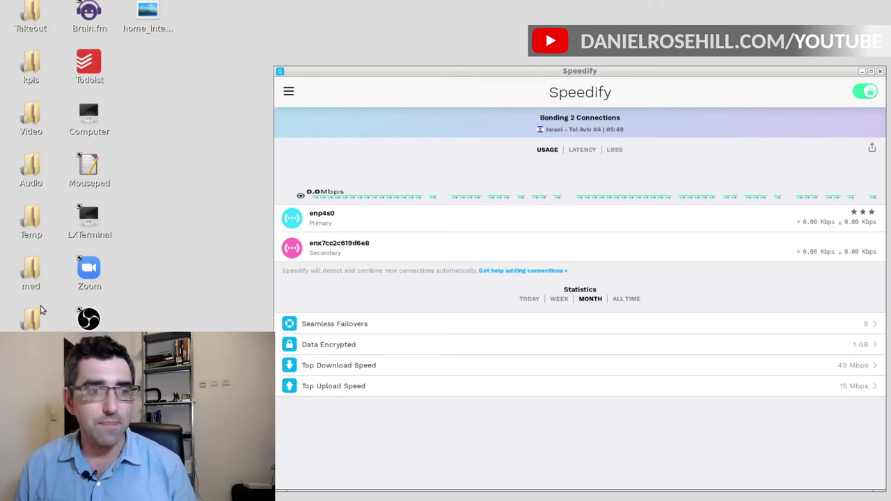
Go to Performance Tests from the Settings list to see recent speed test results
{"action": "left_click", "coordinate": [300, 96]}
{"action": "scroll", "coordinate": [341, 257], "scroll_direction": "down", "scroll_amount": 1}
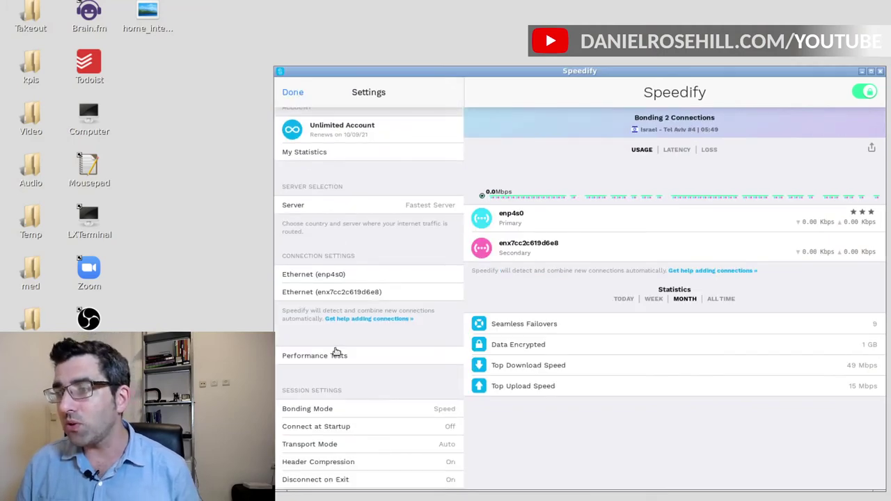
{"action": "left_click", "coordinate": [336, 356]}
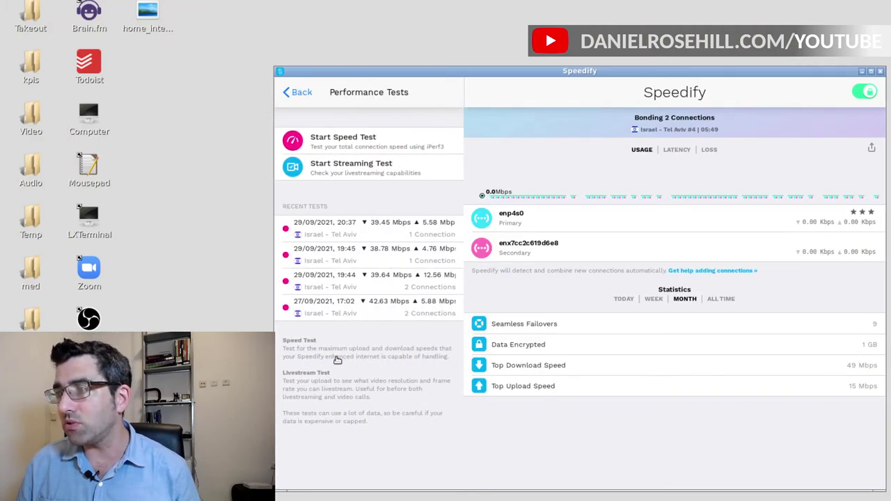
Run a speed test, getting 37.62 Mbps down and 15.79 Mbps up via Israel - Tel Aviv
{"action": "left_click", "coordinate": [367, 141]}
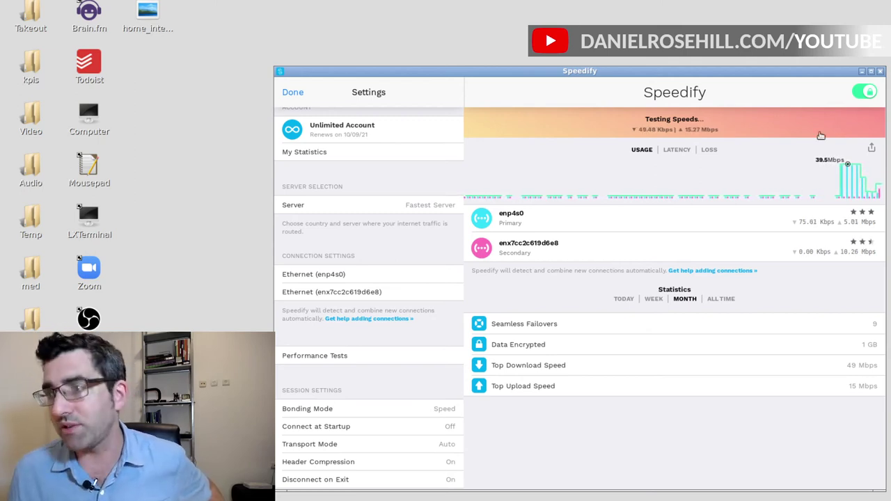
{"action": "left_click", "coordinate": [288, 94]}
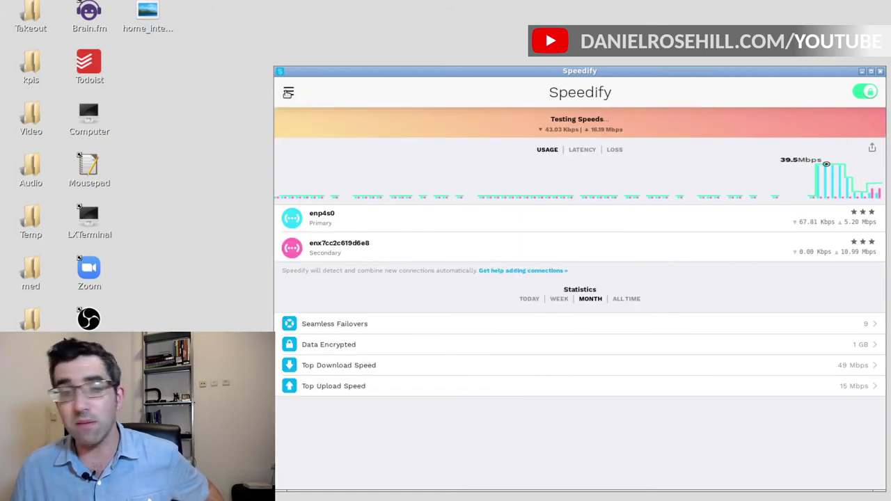
{"action": "left_click", "coordinate": [289, 93]}
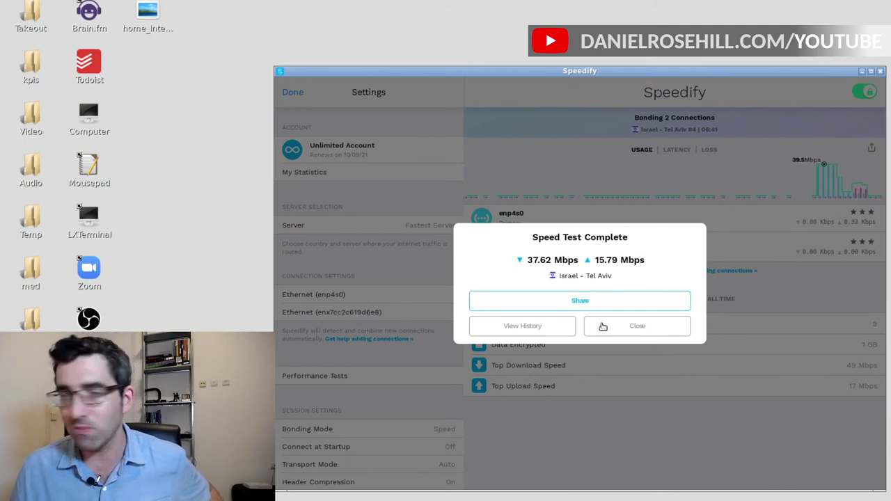
Dismiss the speed test result and view the Bonding Mode options with Speed checked
{"action": "left_click", "coordinate": [603, 327]}
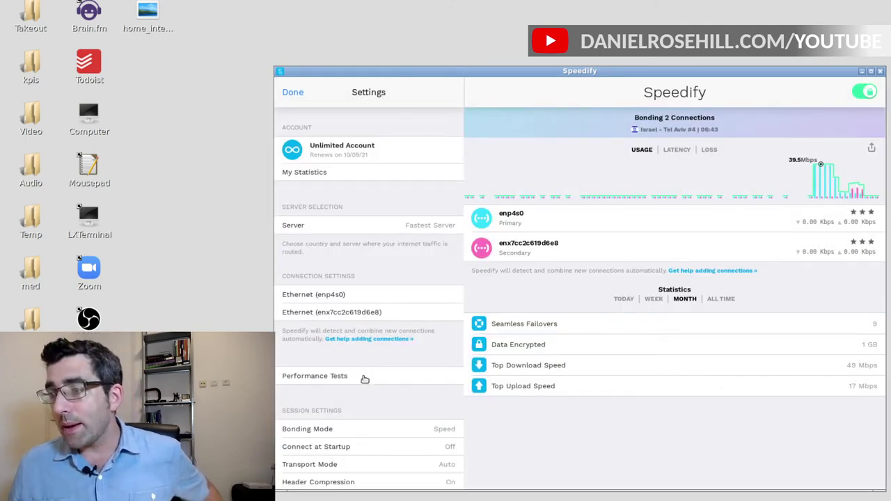
{"action": "left_click", "coordinate": [339, 429]}
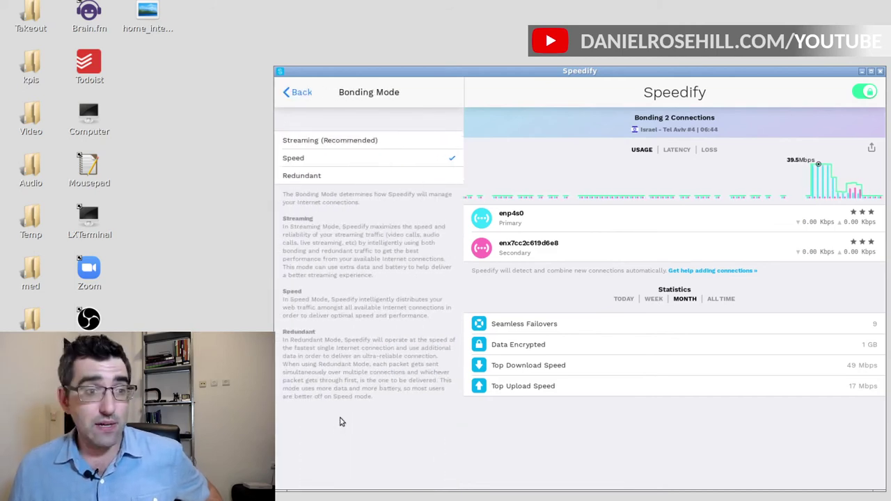